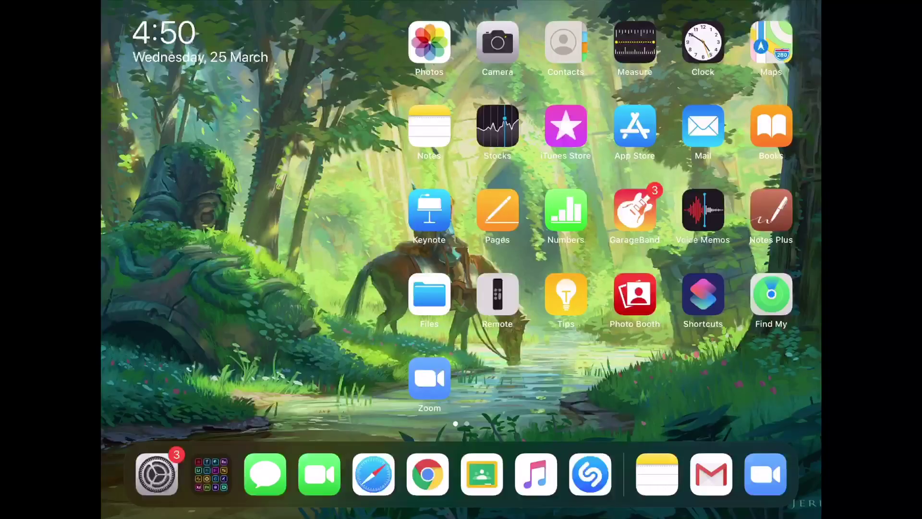
Launch the Zoom app from the iPad Home Screen
left_click(429, 378)
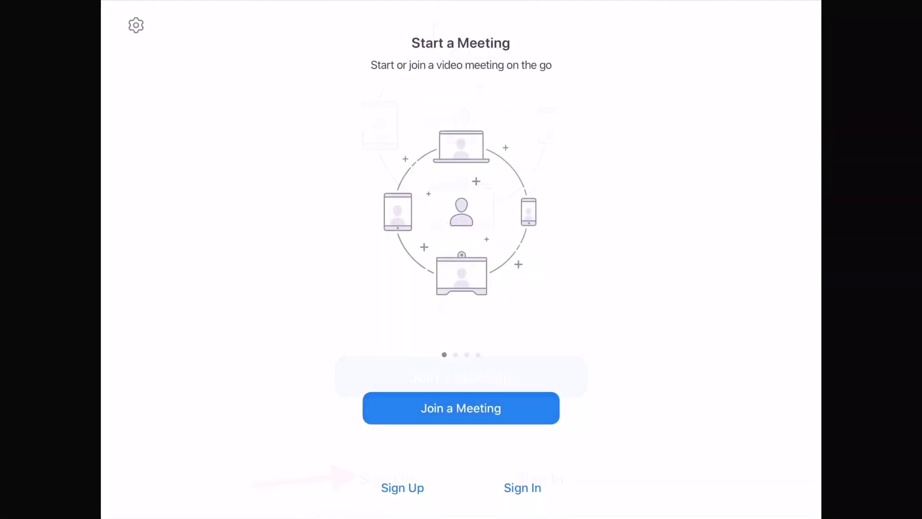
Start Sign Up, enter the email address and first and last names, accept the Terms of Service, and submit
left_click(402, 488)
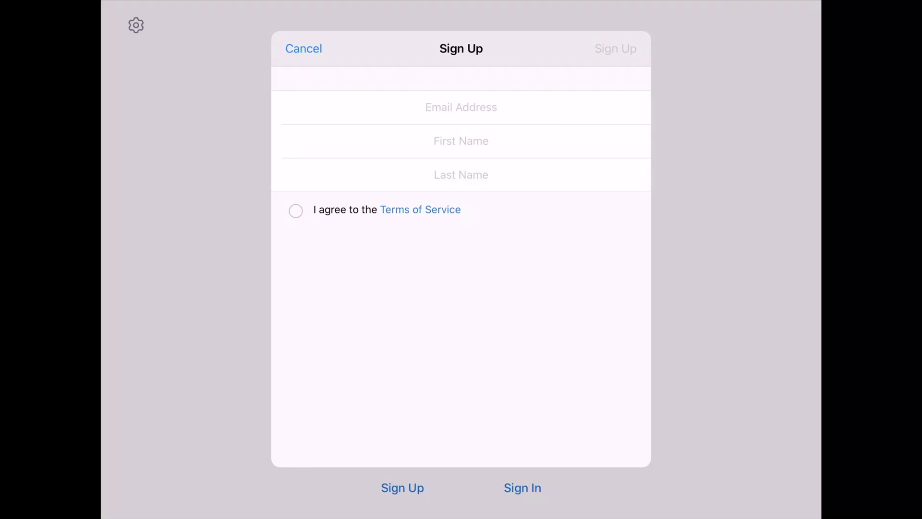
left_click(462, 108)
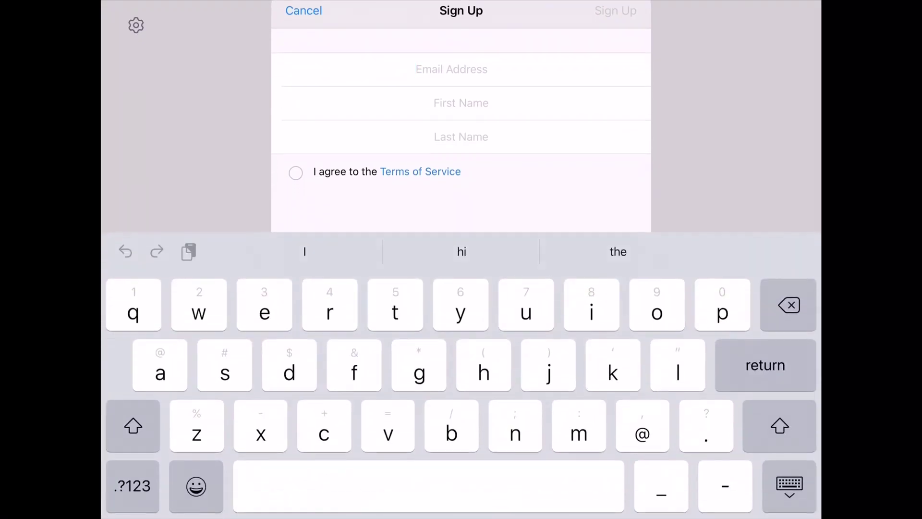
type("example")
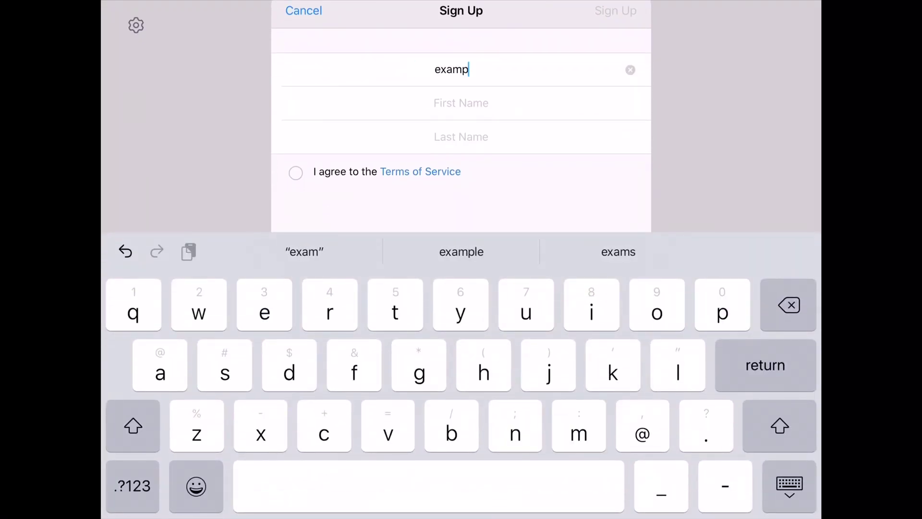
type("@gmail.")
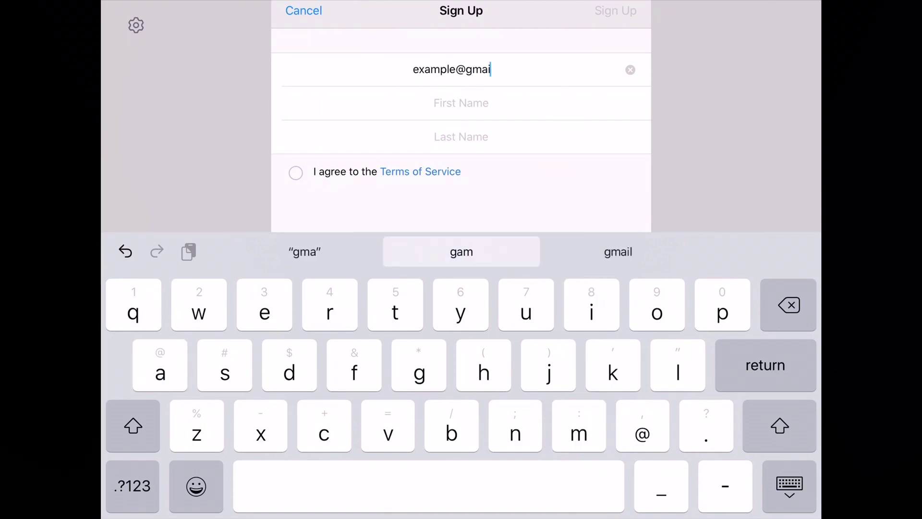
type("com")
key("Return")
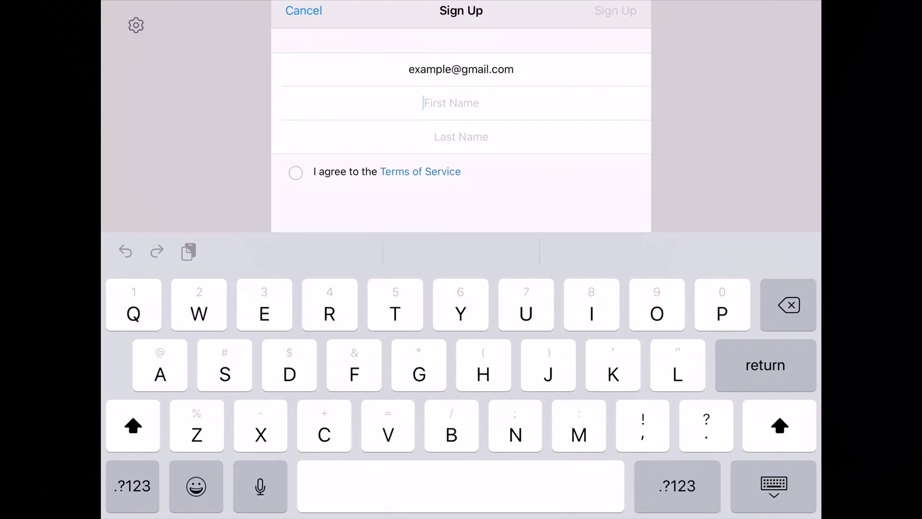
type("Example")
key("Return")
type("Exa")
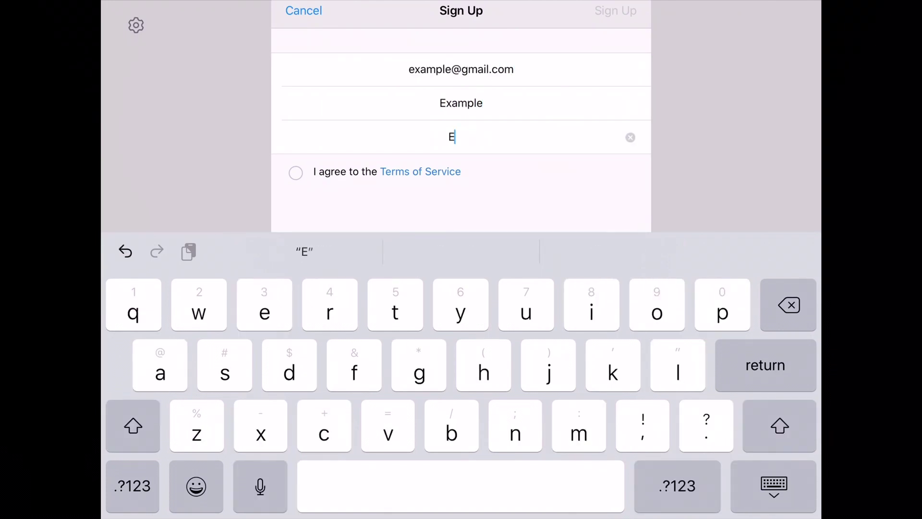
type("mple")
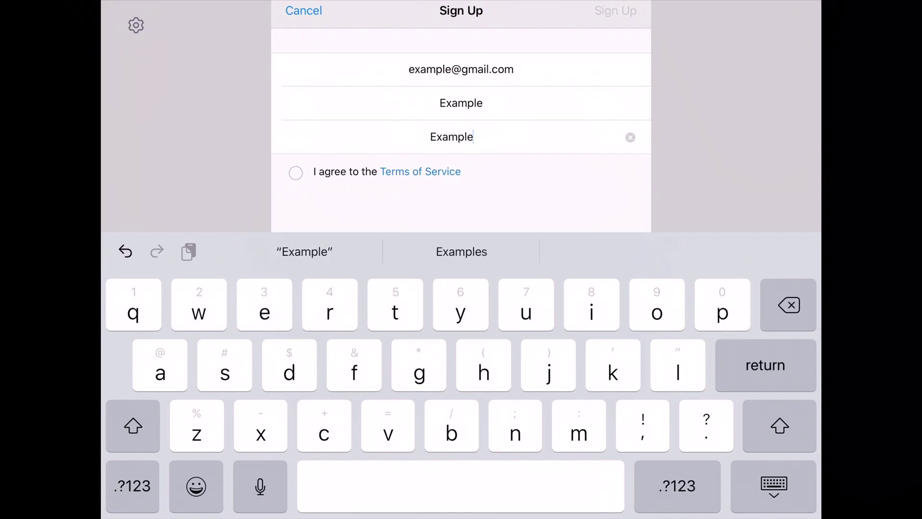
left_click(774, 486)
left_click(296, 211)
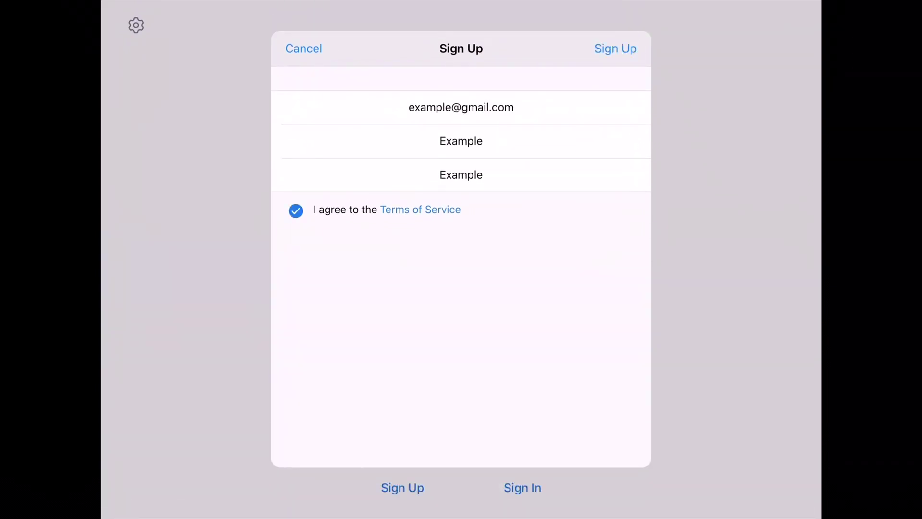
left_click(616, 49)
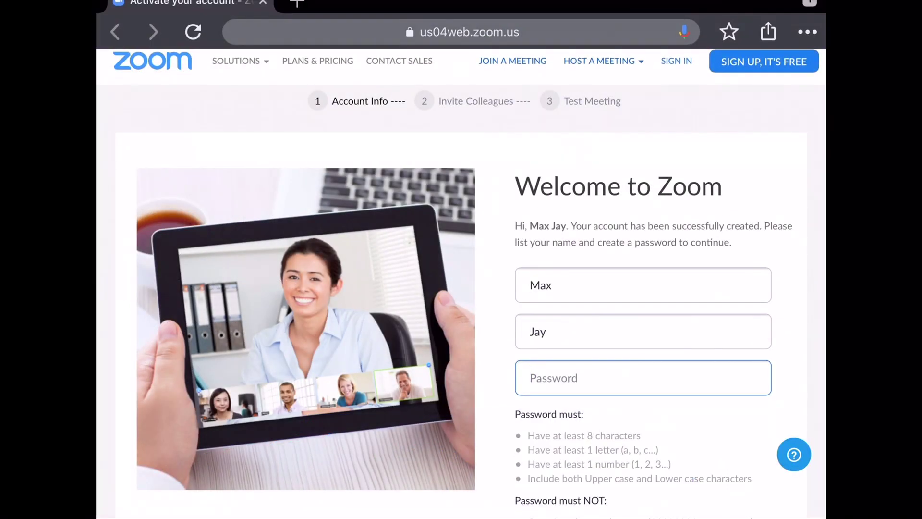
Type the account password, retype it in Confirm Password, and continue
scroll(461, 288, "down", 3)
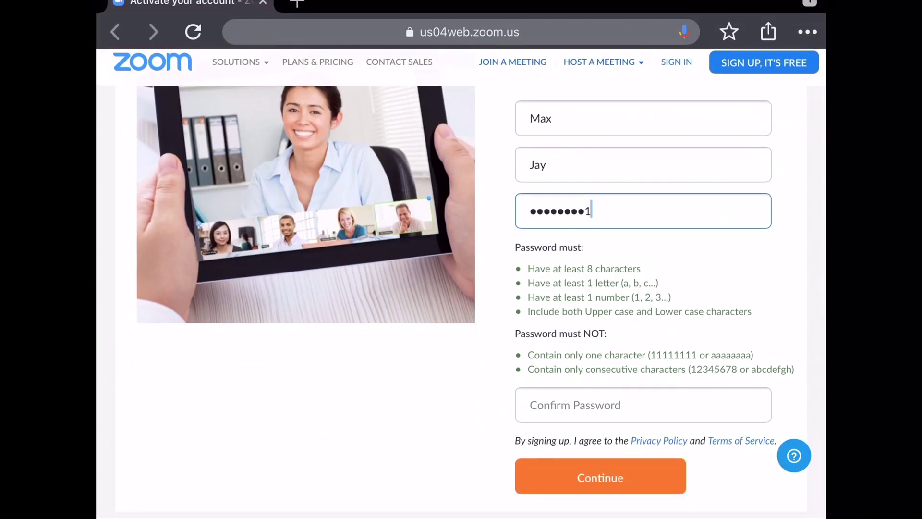
left_click(643, 405)
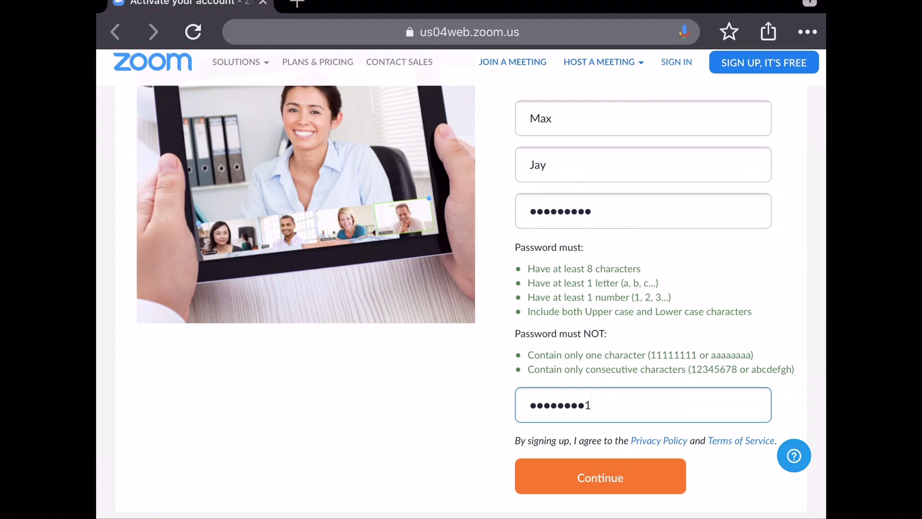
scroll(461, 288, "down", 3)
key("Return")
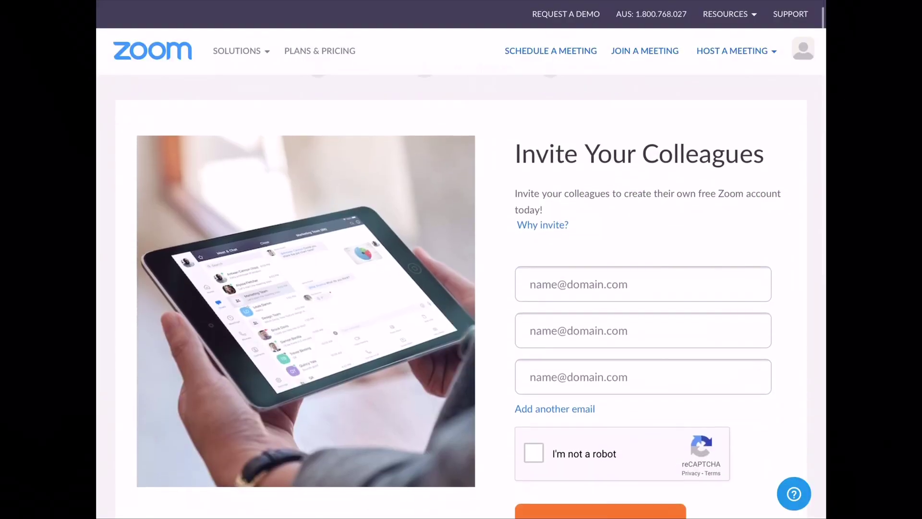
Type the example email address in the first invite field and paste it into the second and third fields
left_click(643, 283)
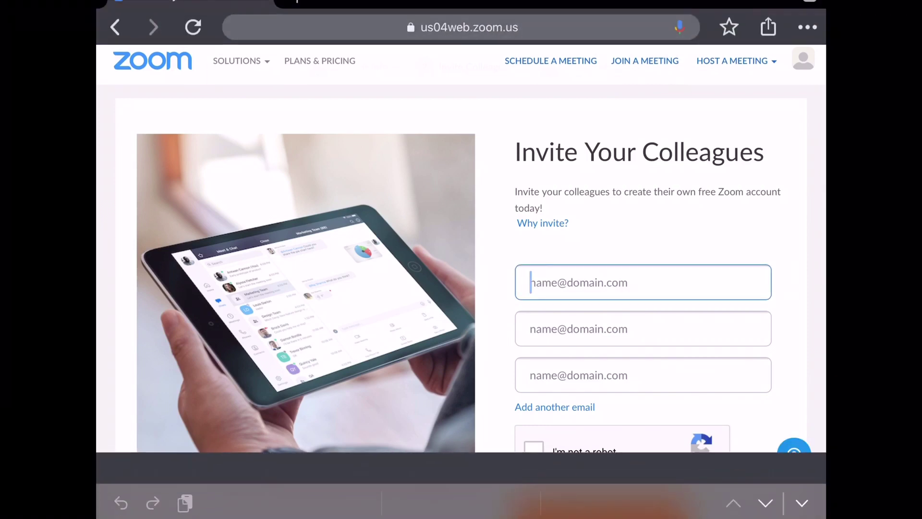
type("Example@gmail.")
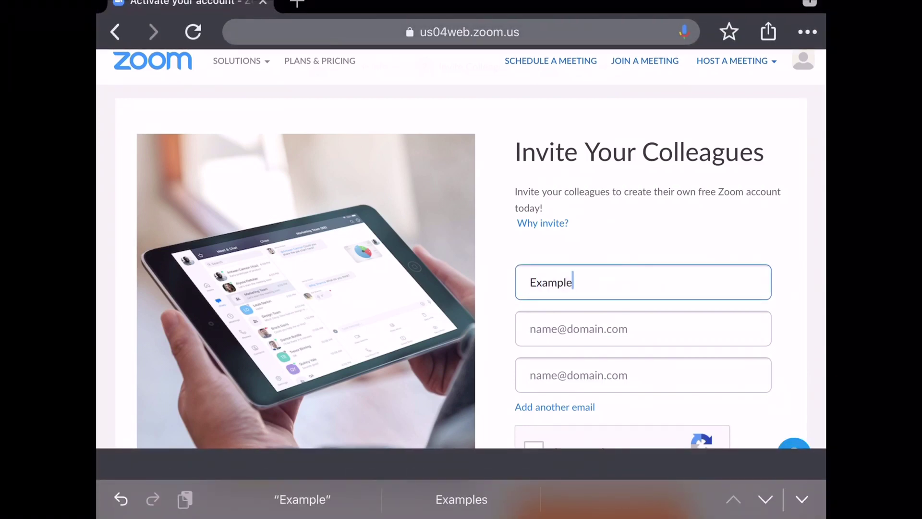
type("com")
key("ctrl+a")
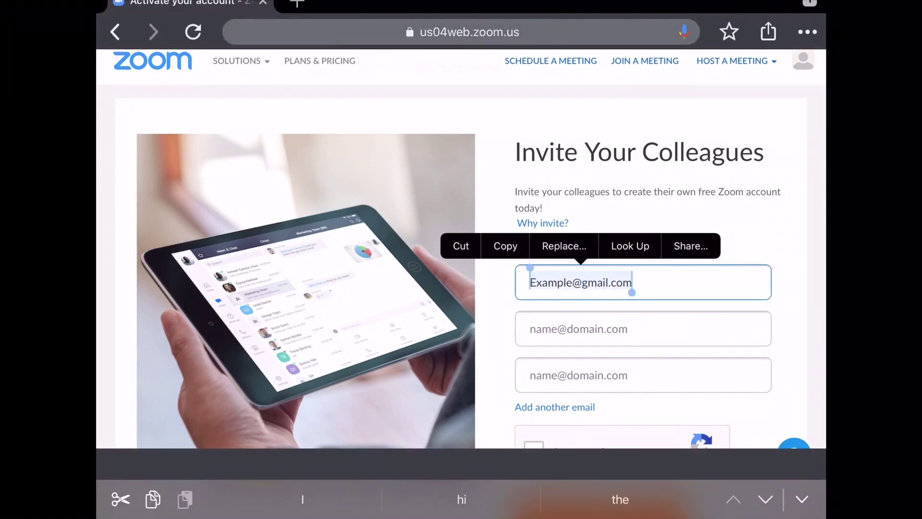
key("ctrl+c")
key("Tab")
key("ctrl+v")
key("Tab")
key("ctrl+v")
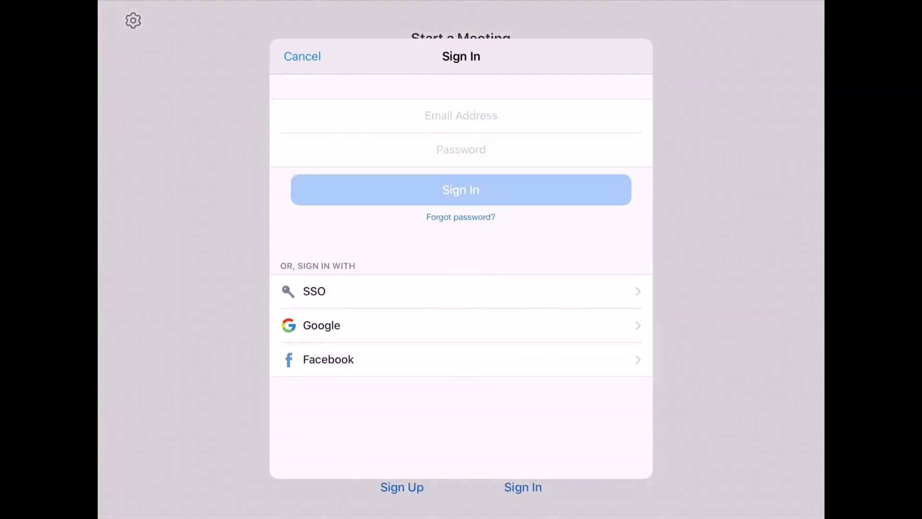
Enter the new account's email address and password and submit the sign-in
left_click(462, 115)
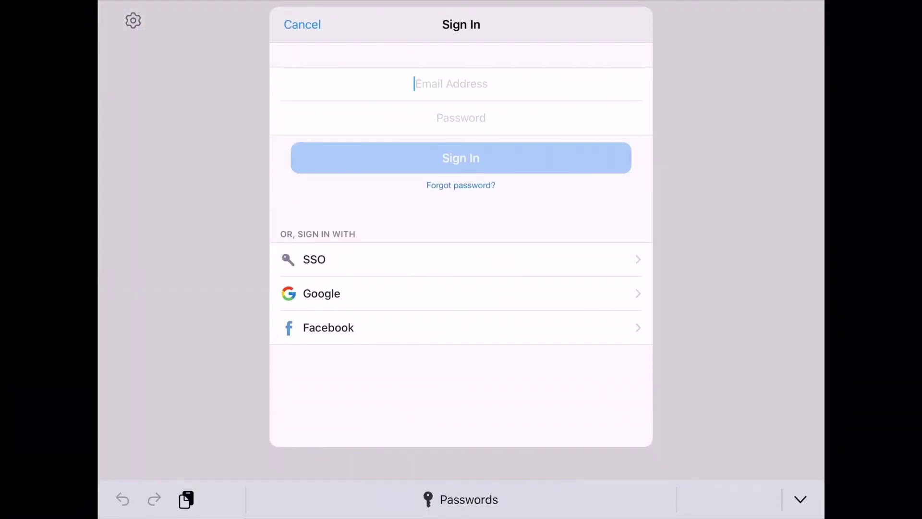
type("example@gmail.com")
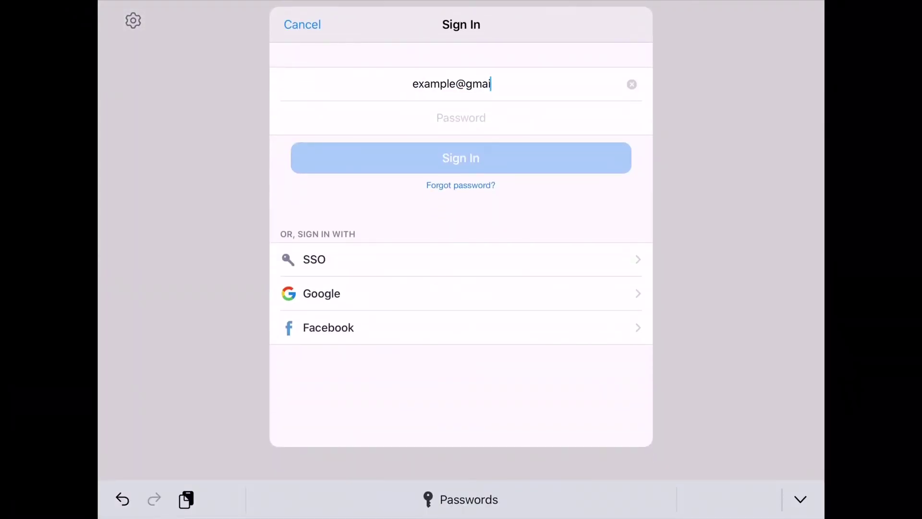
key("Tab")
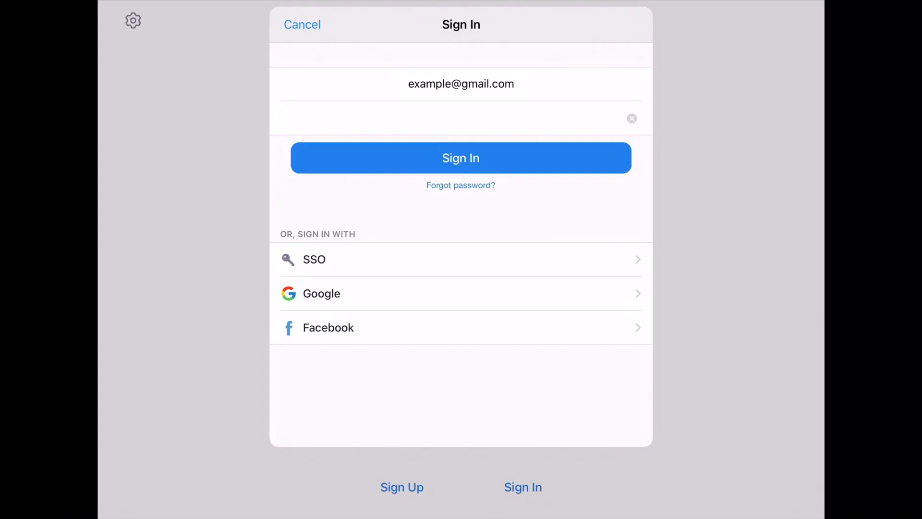
key("Return")
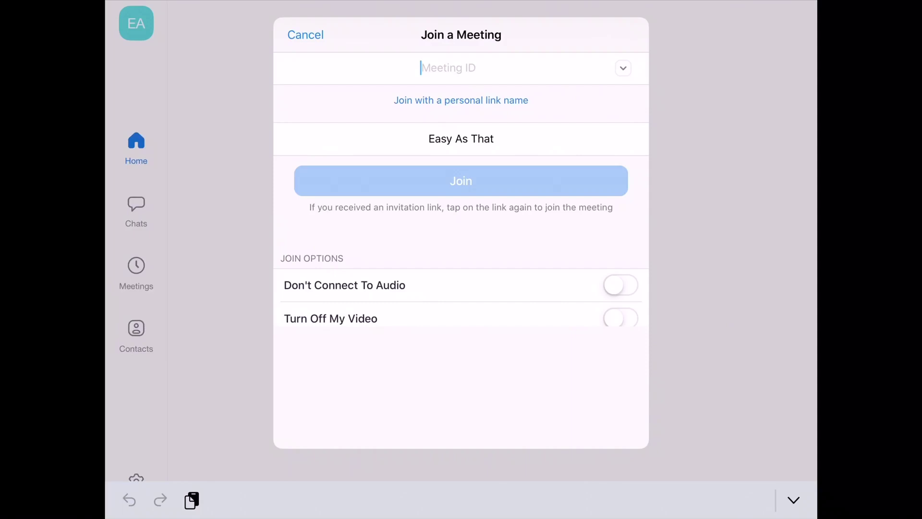
Join meeting ID 954258 and begin entering the meeting password
type("998 8")
type("54")
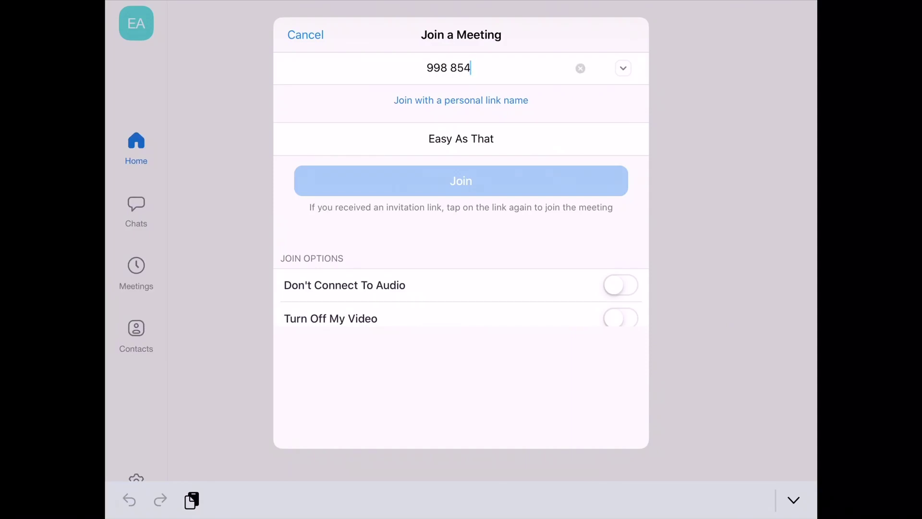
type("258")
key("Return")
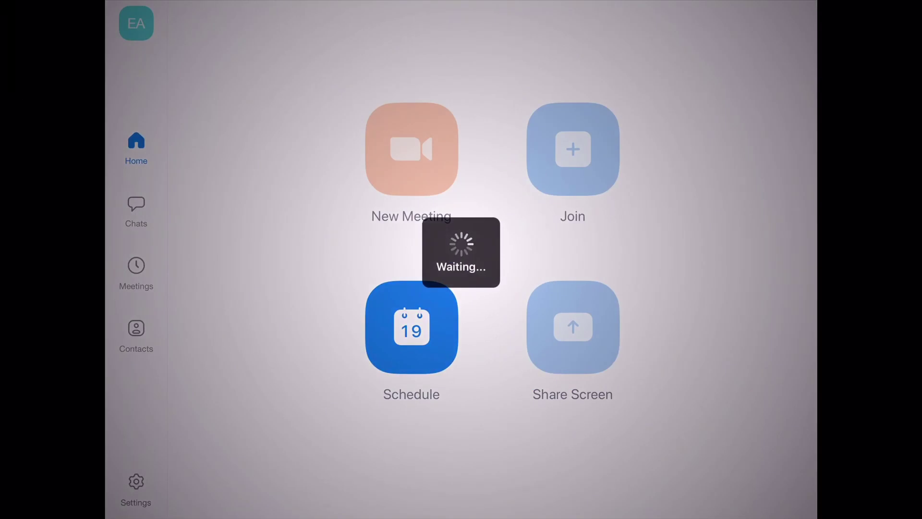
type("1")
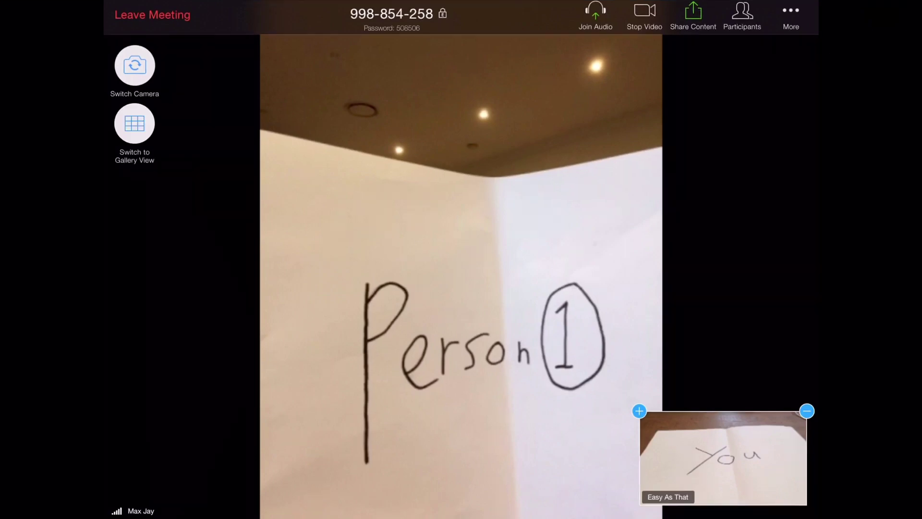
Switch the meeting to gallery view so both participants' videos appear side by side
left_click(134, 125)
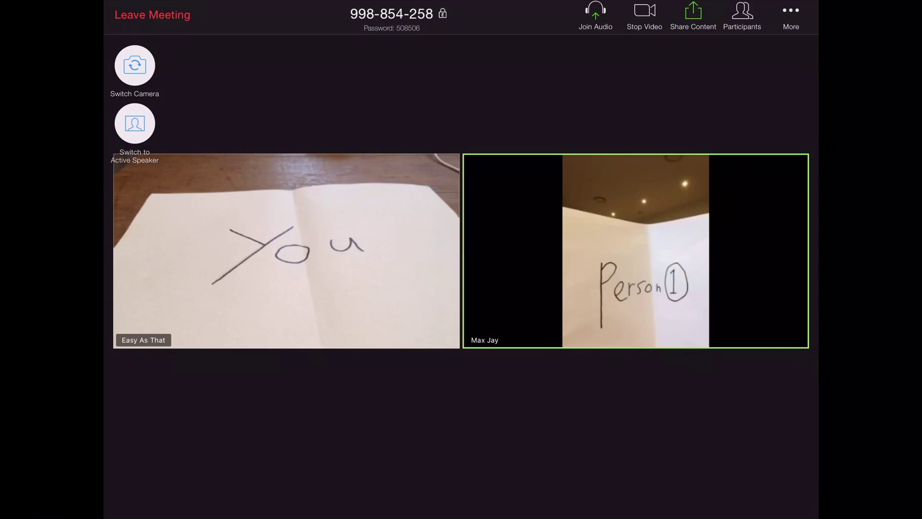